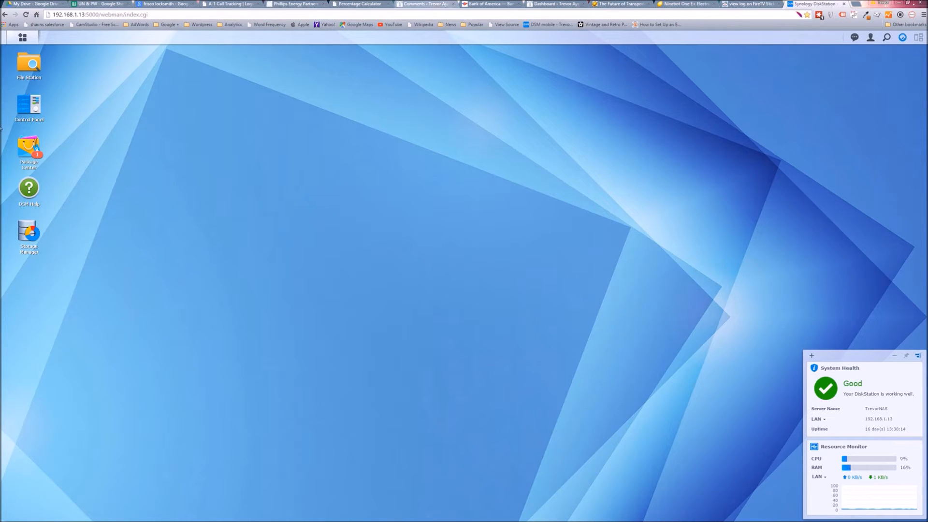
# Open the QuickConnect settings in the Control Panel and highlight the DSM web link, leaving the window moved aside.
pyautogui.click(36, 113)
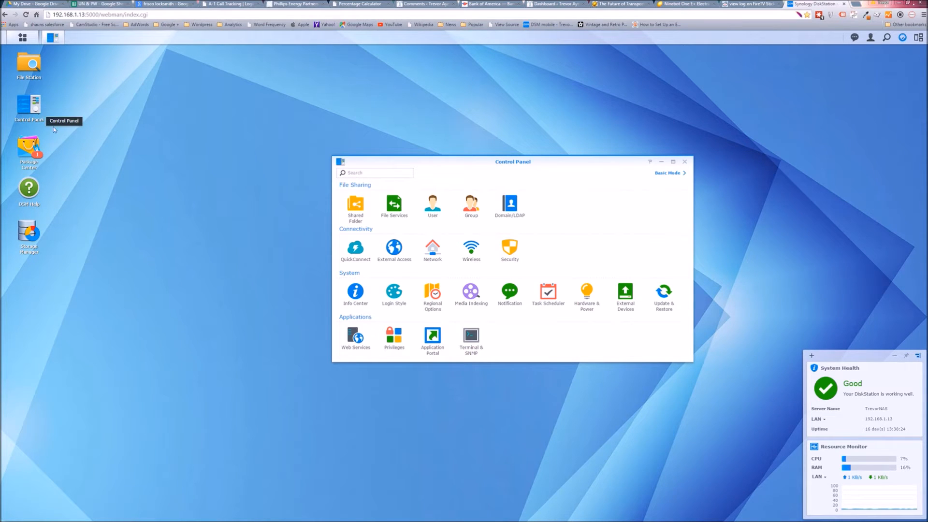
pyautogui.click(36, 40)
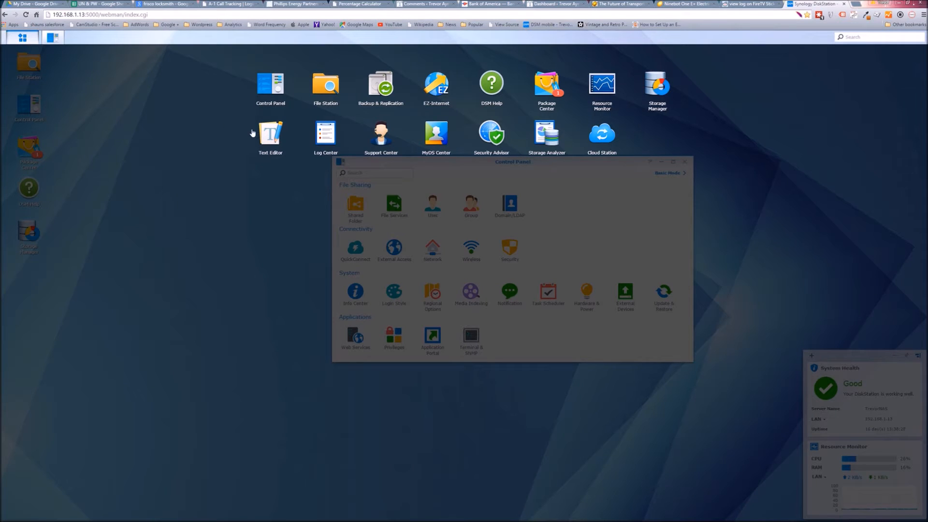
pyautogui.click(205, 163)
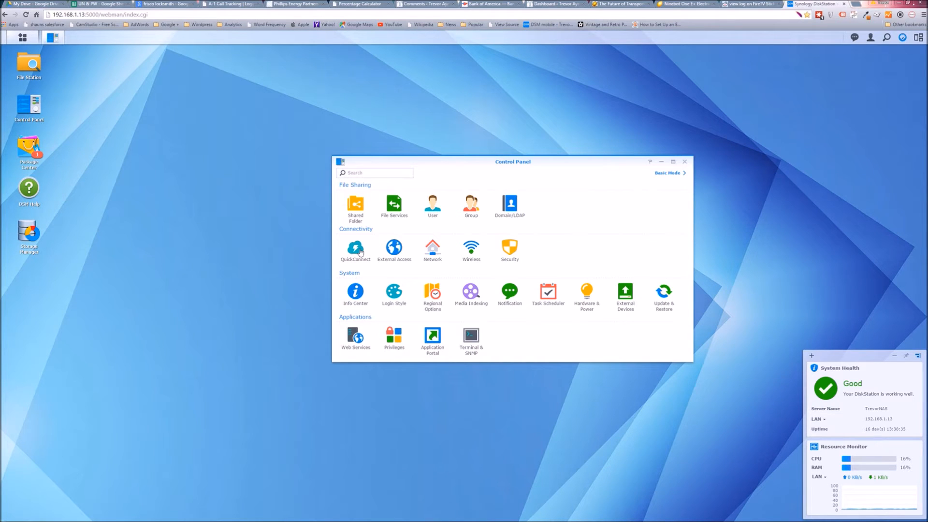
pyautogui.click(370, 173)
pyautogui.click(356, 247)
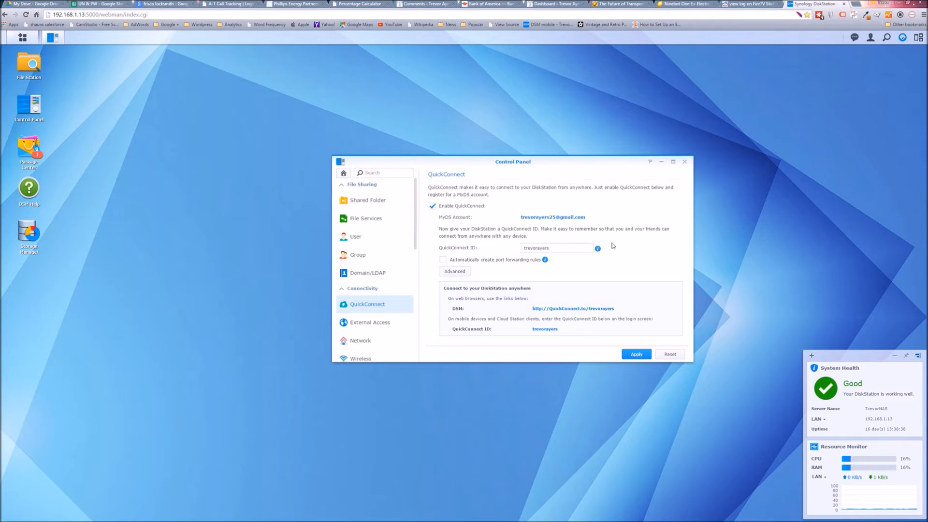
pyautogui.click(457, 195)
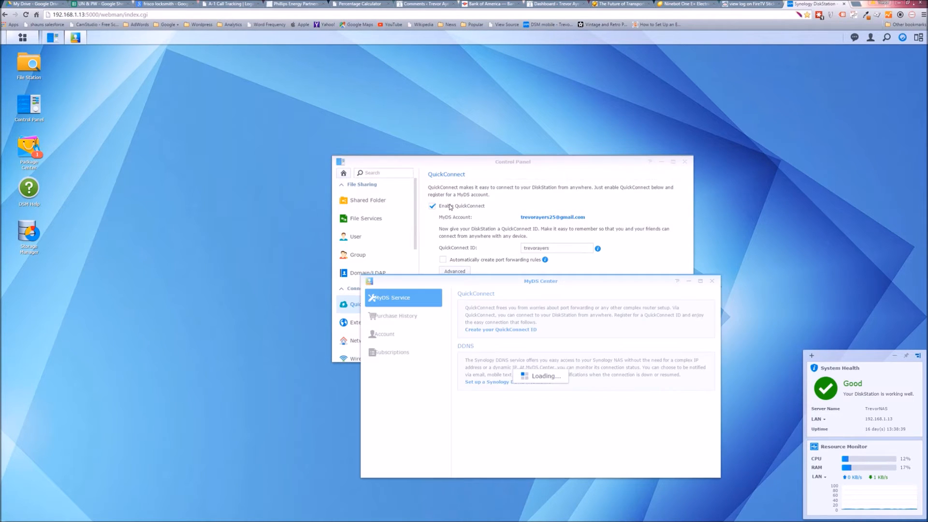
pyautogui.click(713, 281)
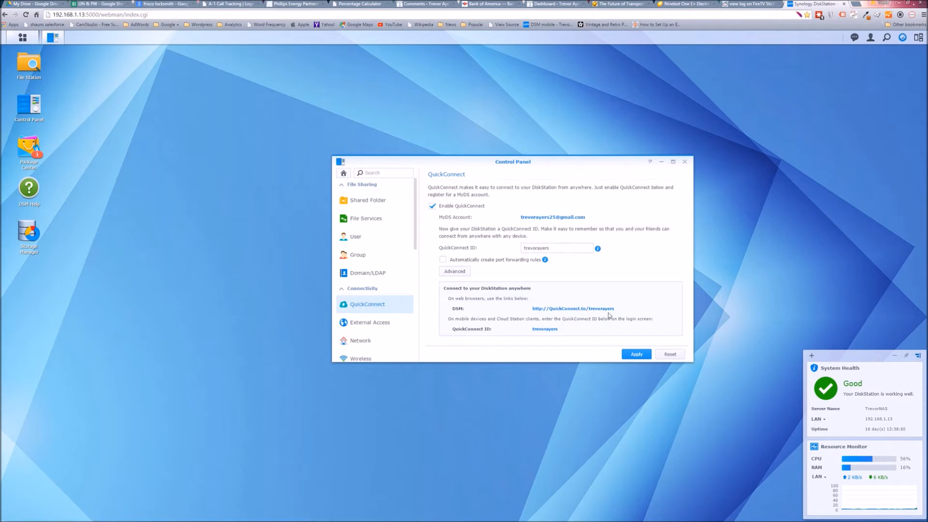
pyautogui.moveTo(614, 309); pyautogui.dragTo(533, 309)
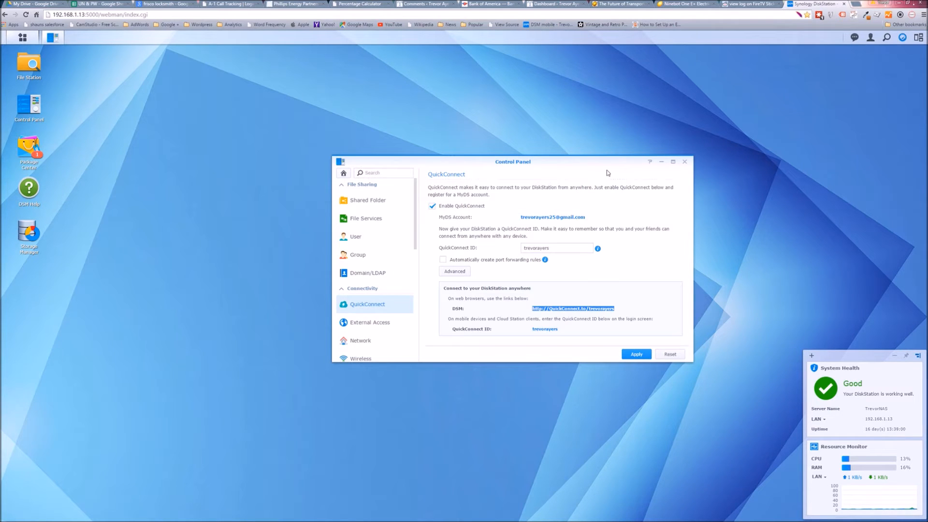
pyautogui.moveTo(617, 163); pyautogui.dragTo(688, 124)
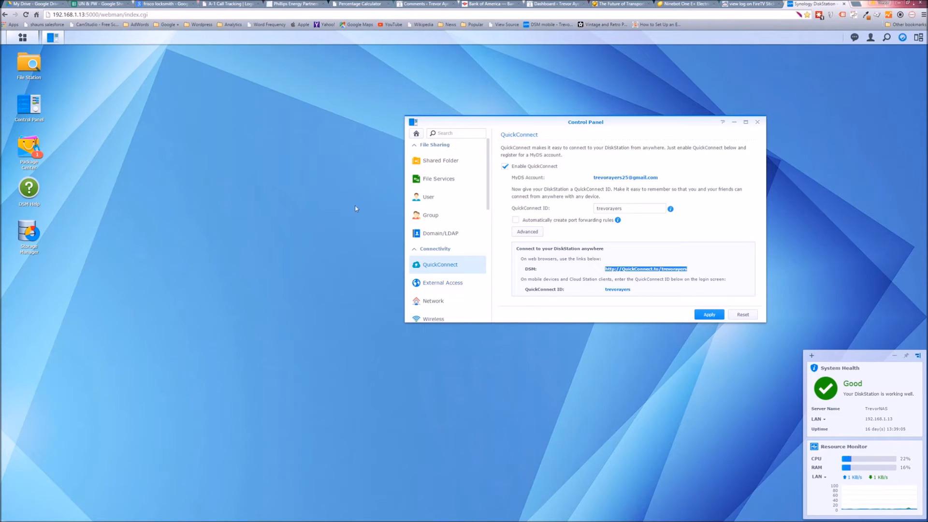
# In File Station, create a share file link for the Games folder inside the Media share.
pyautogui.click(30, 62)
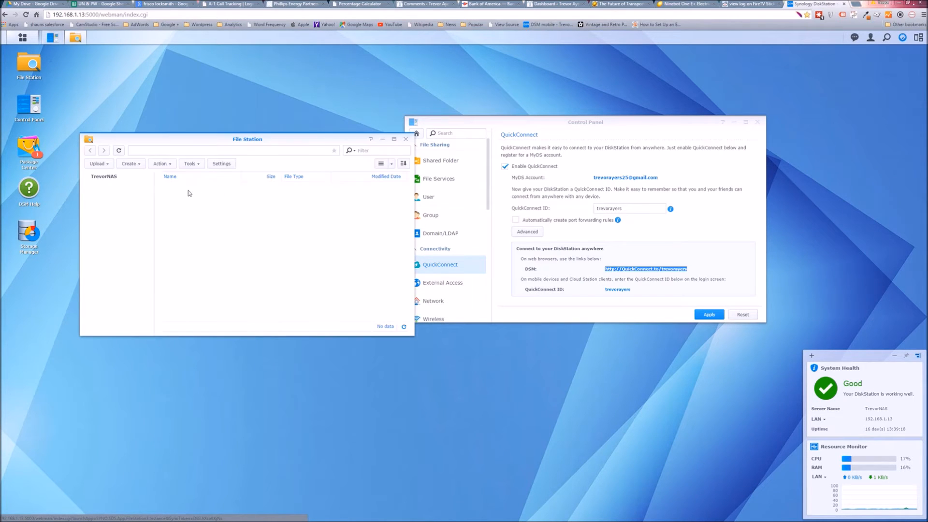
pyautogui.click(102, 209)
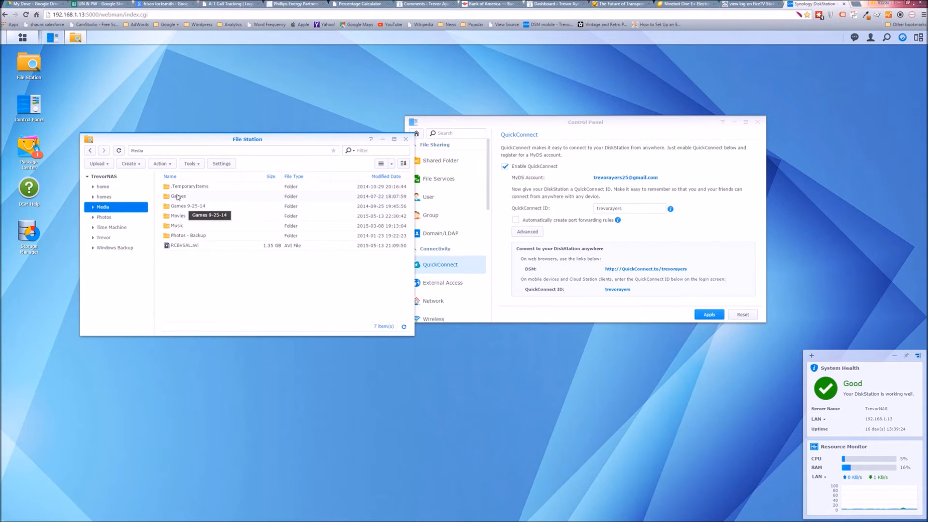
pyautogui.rightClick(177, 196)
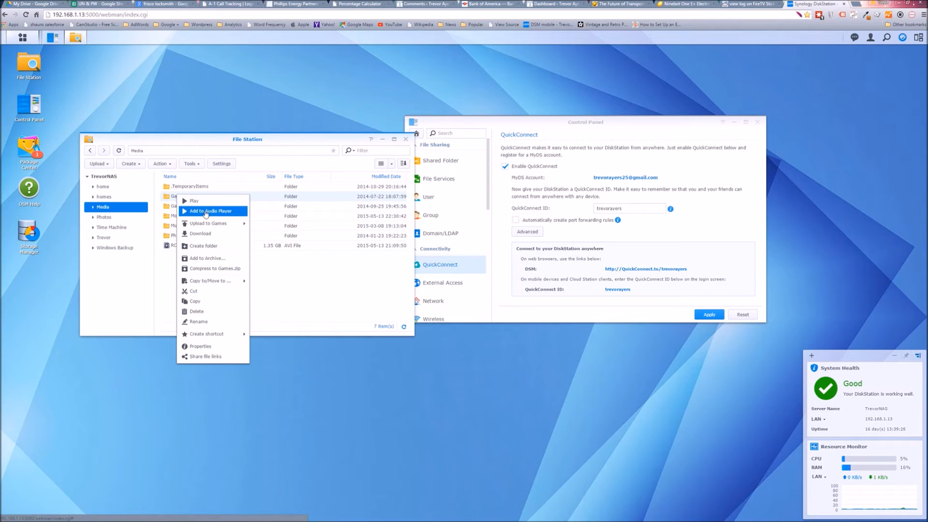
pyautogui.click(204, 358)
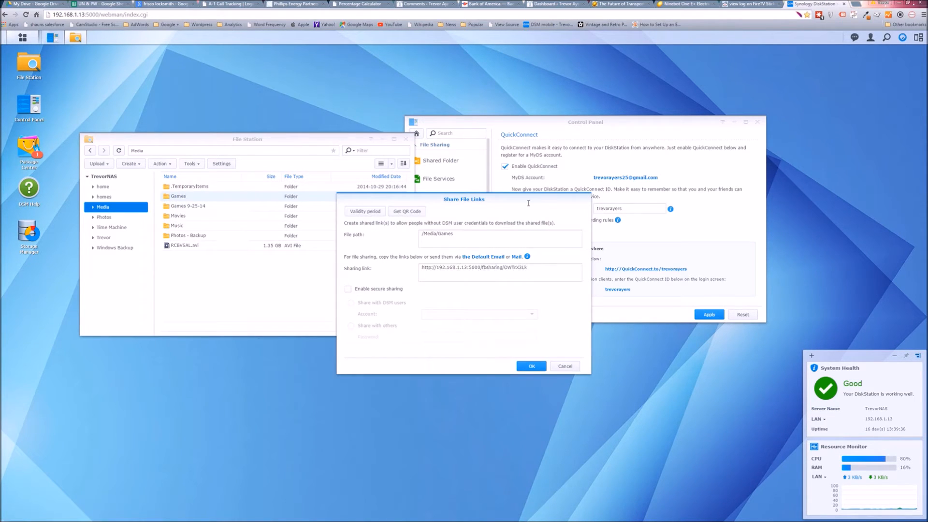
pyautogui.moveTo(528, 202); pyautogui.dragTo(366, 175)
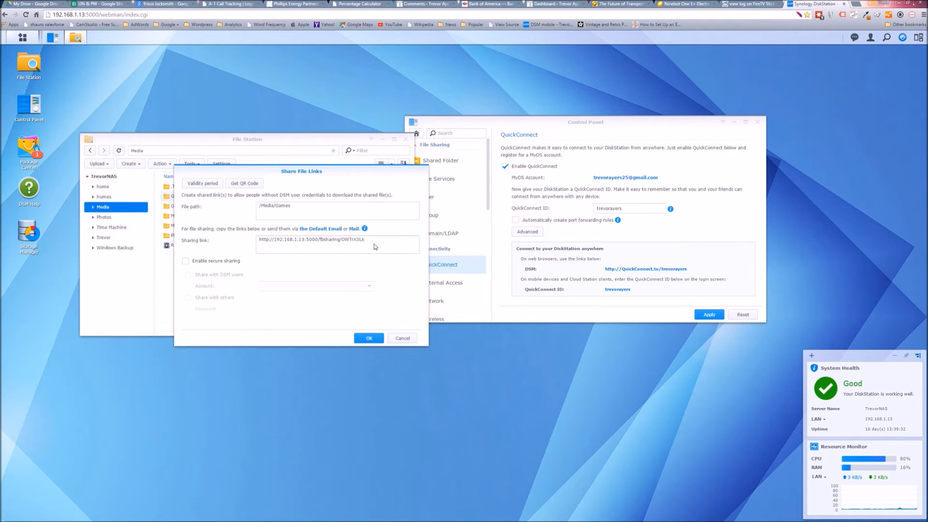
pyautogui.click(365, 241)
pyautogui.click(359, 240)
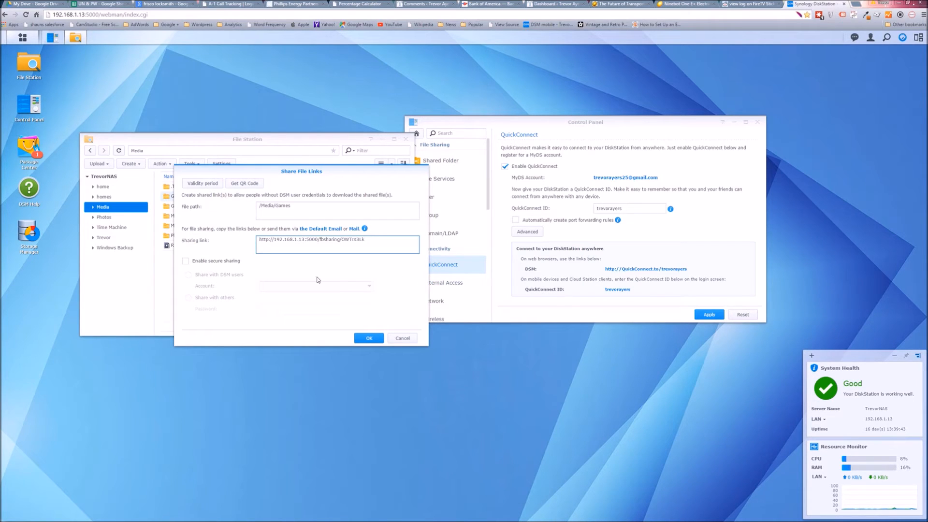
pyautogui.hotkey('shift', 'Tab')
# Customize the sharing link's validity period so that it expires on 2015-07-19.
pyautogui.click(201, 186)
pyautogui.click(252, 229)
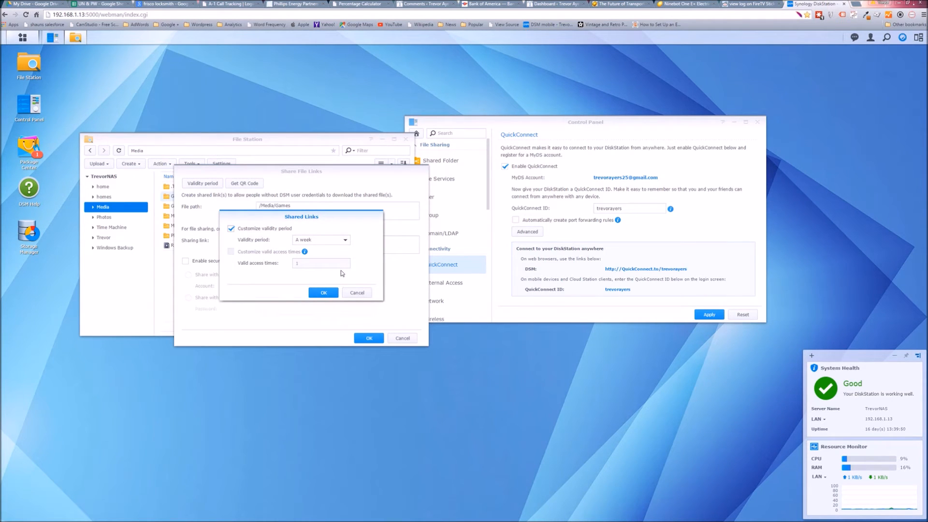
pyautogui.moveTo(1, 506)
pyautogui.click(320, 240)
pyautogui.click(321, 273)
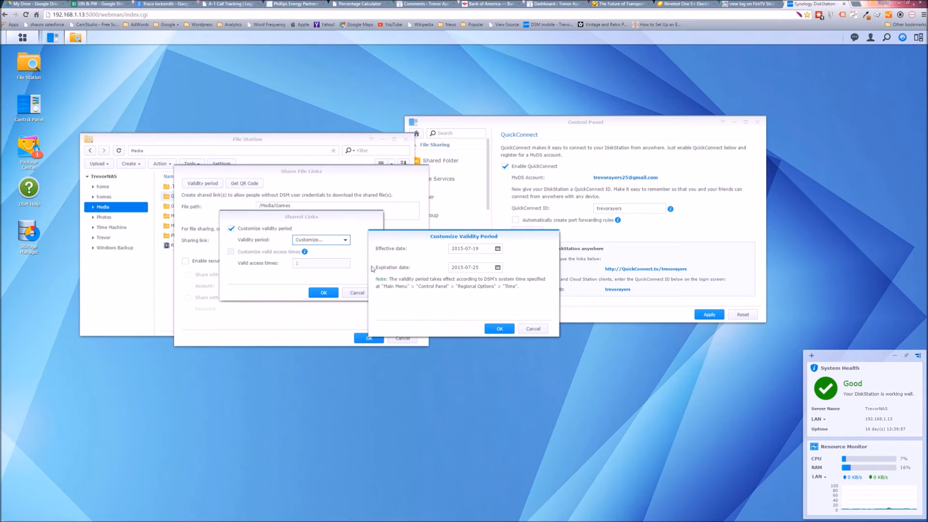
pyautogui.click(497, 267)
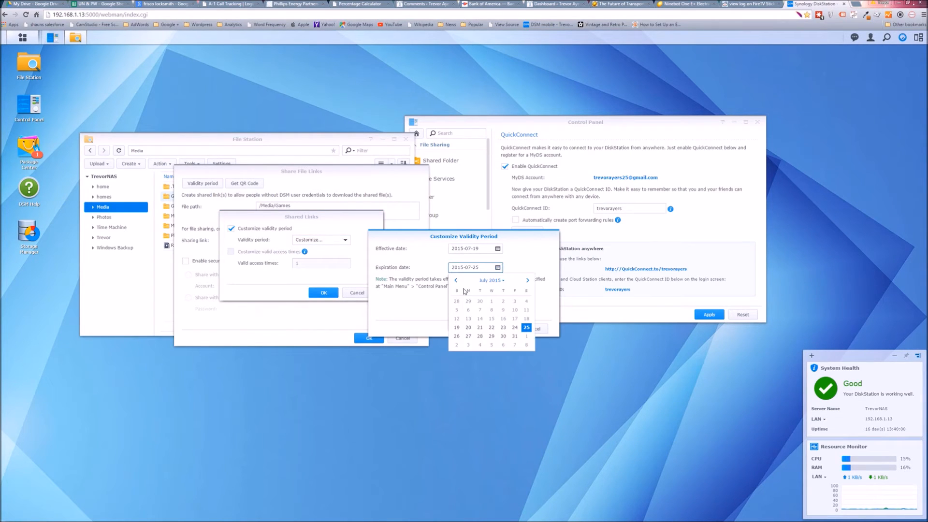
pyautogui.click(457, 327)
pyautogui.click(489, 329)
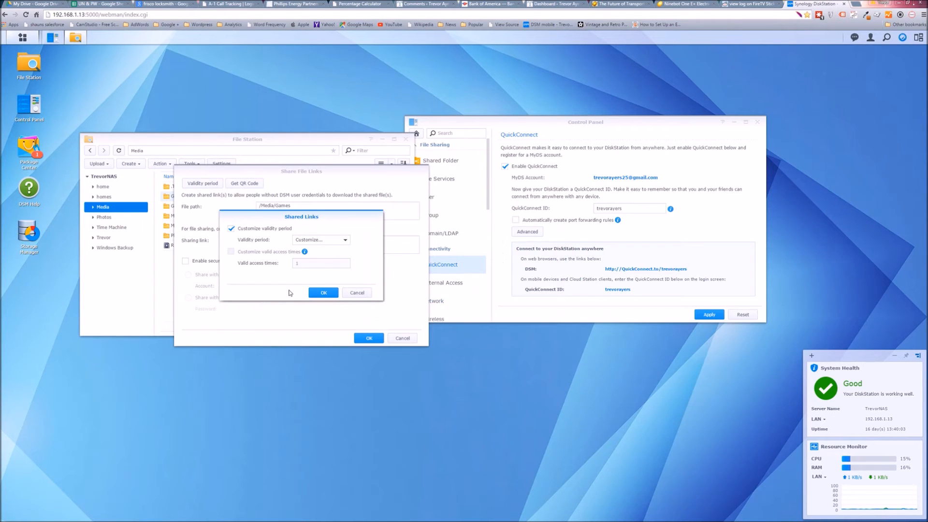
pyautogui.click(323, 293)
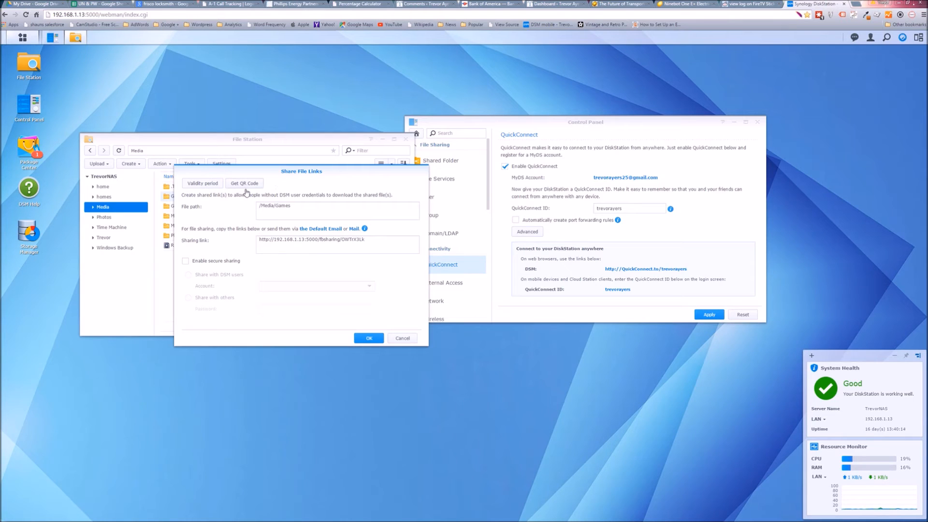
# Enable secure sharing for the link, choose sharing with others and enter the sharing password.
pyautogui.click(219, 262)
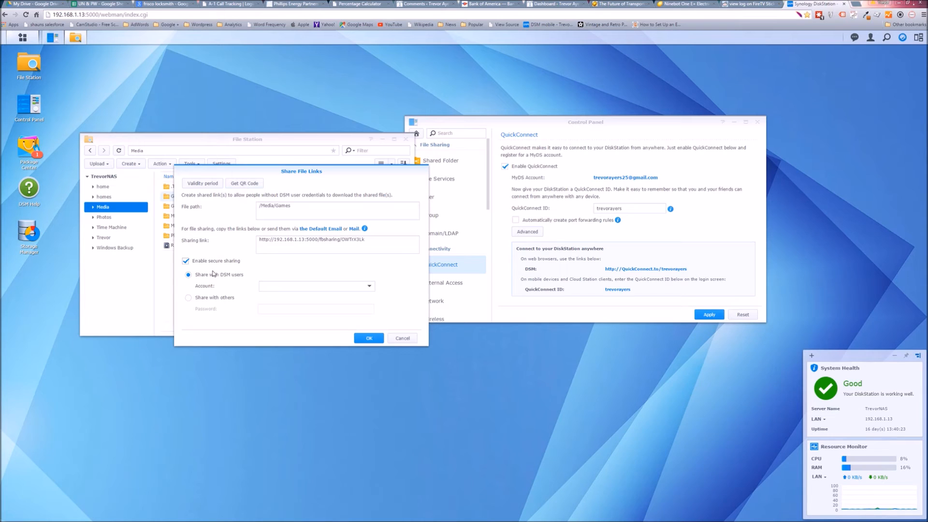
pyautogui.click(354, 285)
pyautogui.click(357, 286)
pyautogui.click(370, 287)
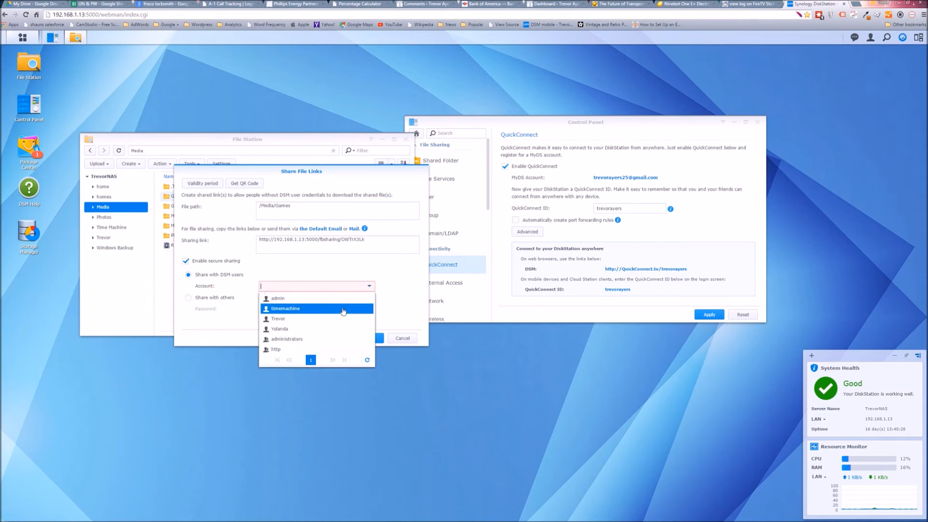
pyautogui.click(373, 269)
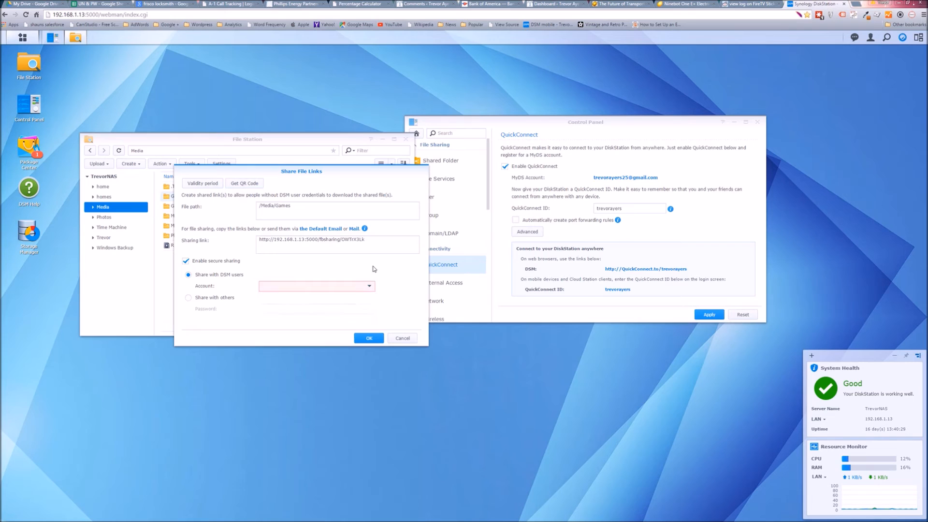
pyautogui.click(220, 298)
pyautogui.click(290, 309)
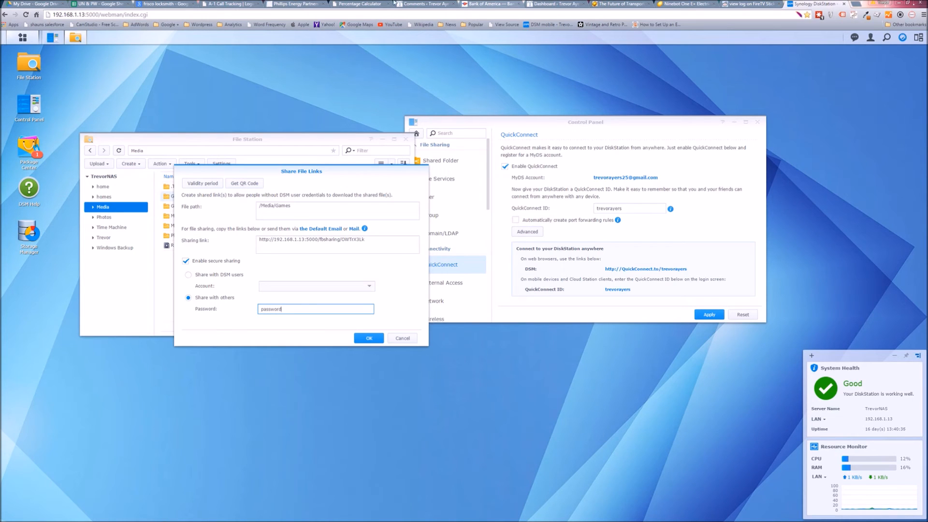
# Copy the Games folder's sharing link, save the share settings and paste the link into an empty Notepad document.
pyautogui.click(360, 245)
pyautogui.hotkey('ctrl', 'c')
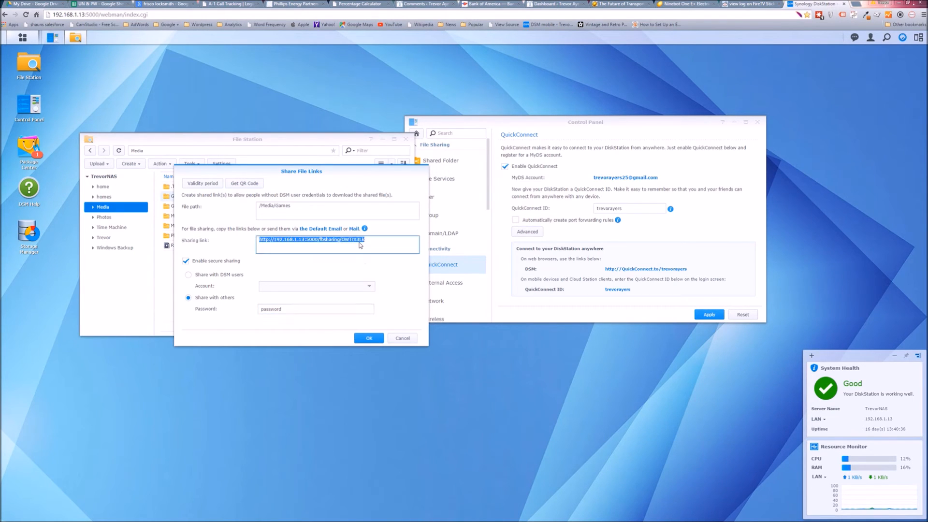
pyautogui.click(372, 339)
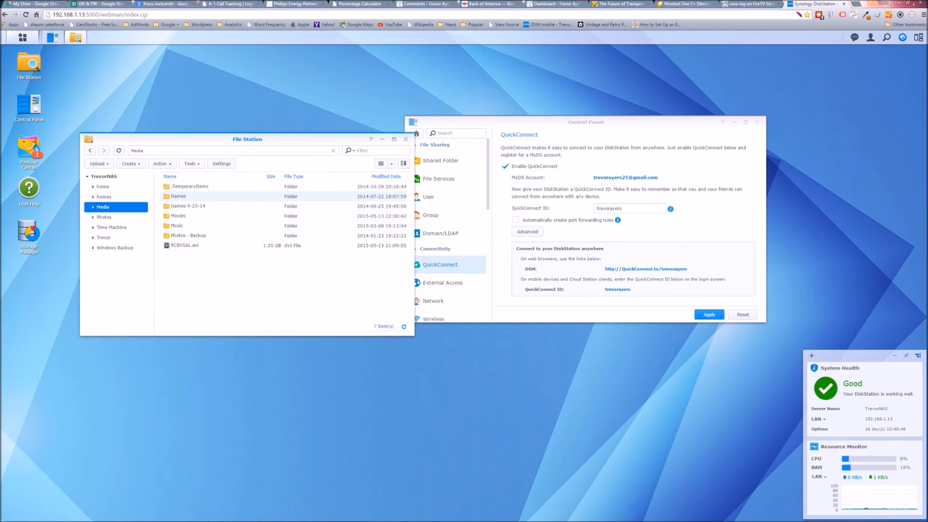
pyautogui.click(169, 517)
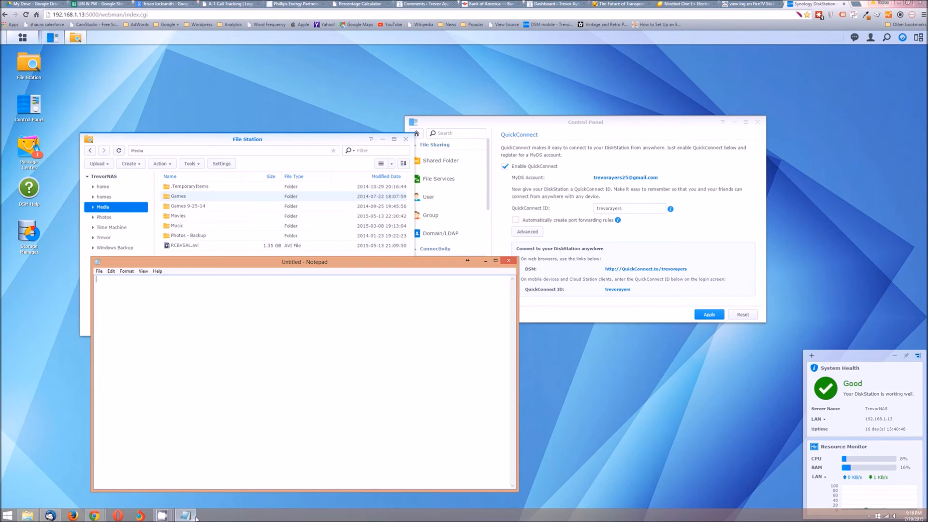
pyautogui.hotkey('ctrl', 'v')
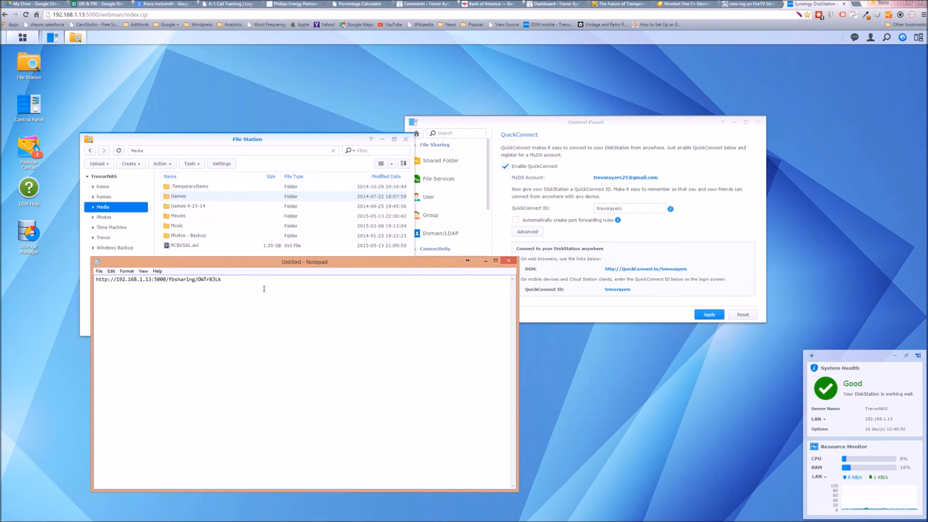
# Try to copy the DSM QuickConnect link and paste it below the sharing link in Notepad.
pyautogui.click(705, 260)
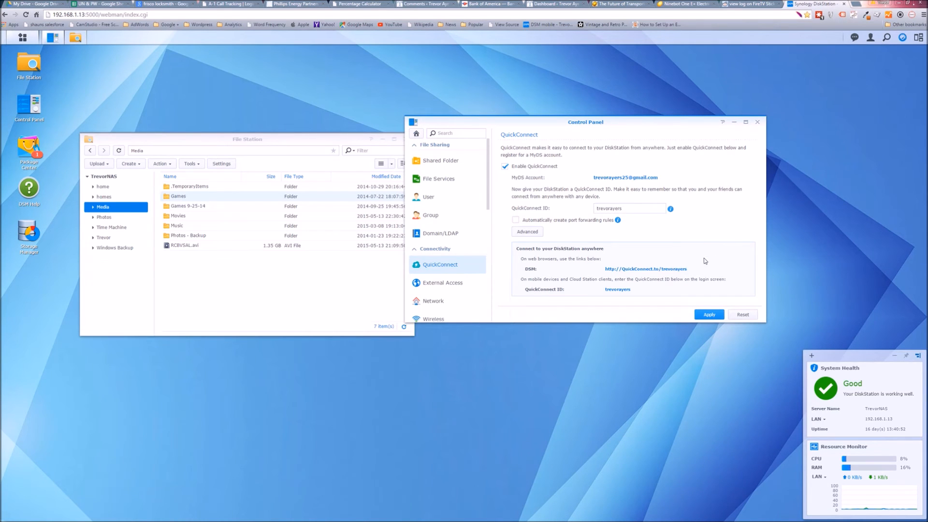
pyautogui.moveTo(687, 270); pyautogui.dragTo(607, 274)
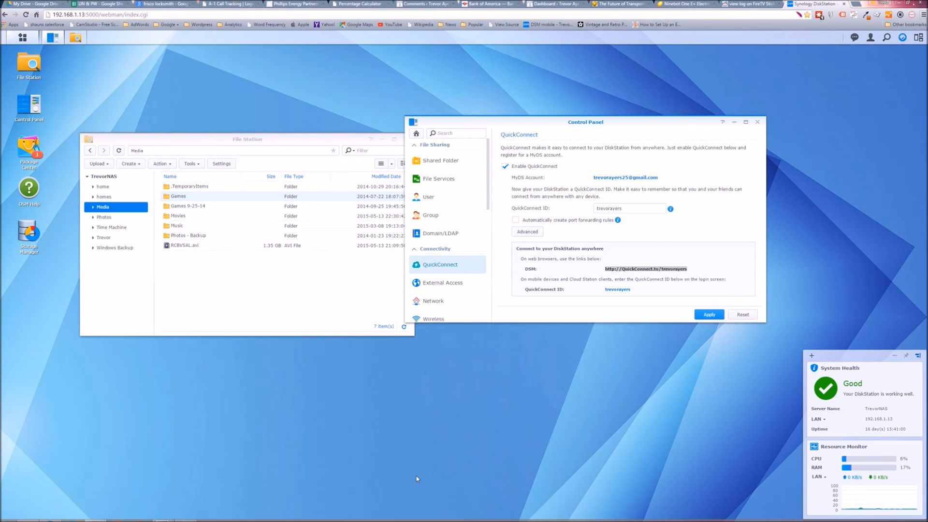
pyautogui.hotkey('alt', 'Tab')
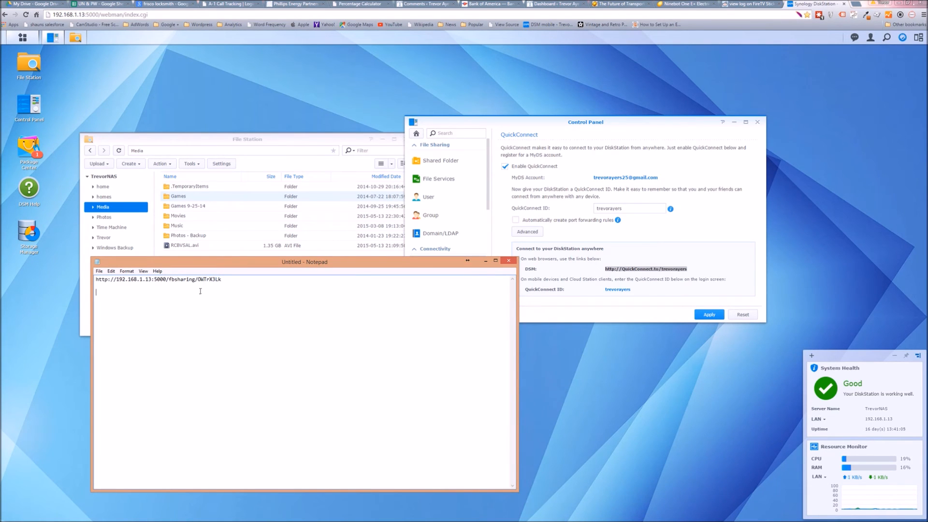
pyautogui.hotkey('ctrl', 'v')
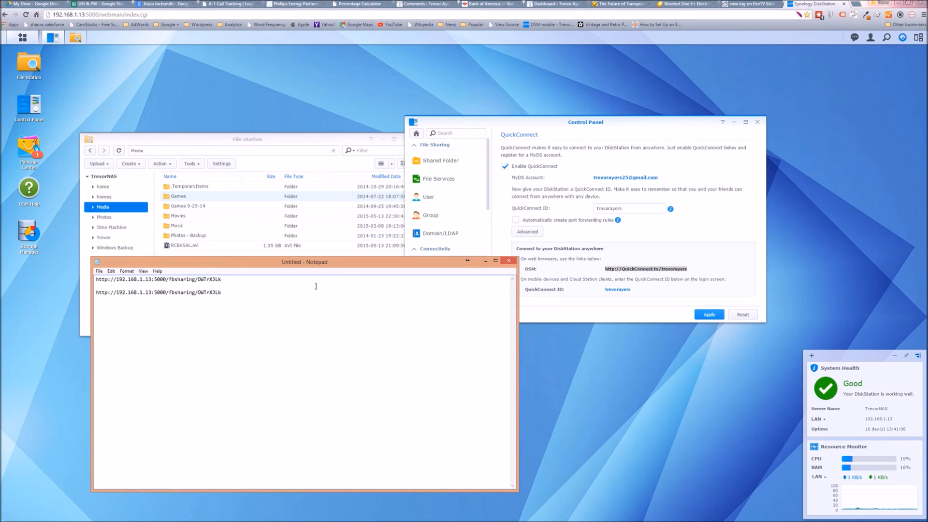
# Copy the DSM QuickConnect link again and use it to replace the duplicate sharing link in Notepad, separated by a blank line.
pyautogui.click(697, 255)
pyautogui.moveTo(693, 269); pyautogui.dragTo(601, 264)
pyautogui.hotkey('ctrl', 'c')
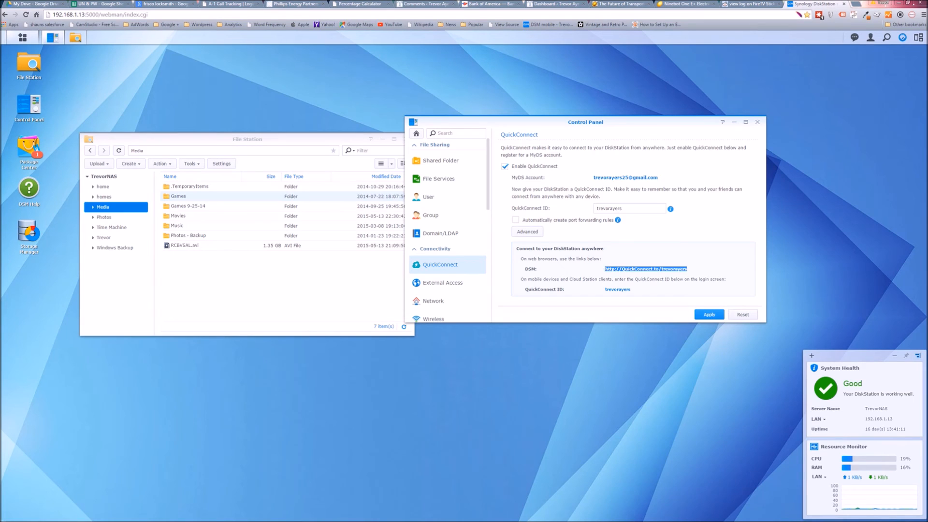
pyautogui.click(194, 511)
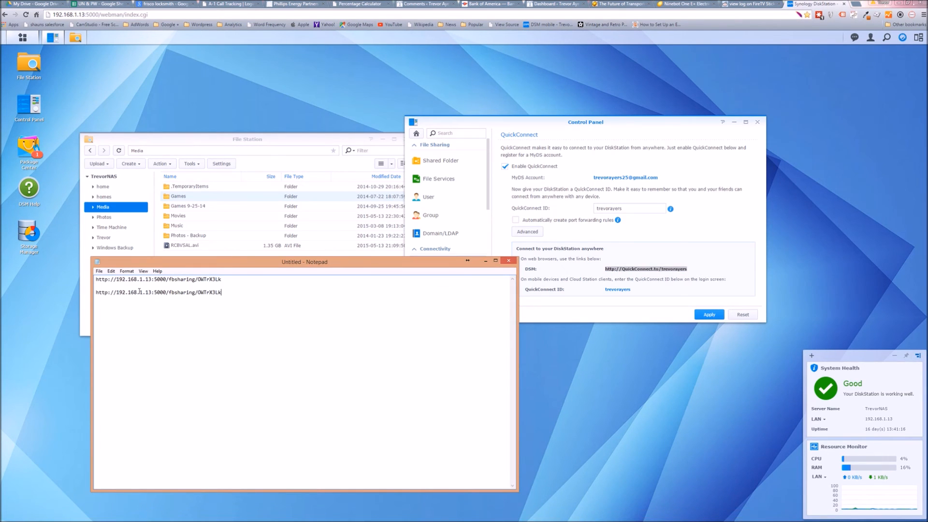
pyautogui.moveTo(139, 291); pyautogui.dragTo(74, 284)
pyautogui.write('v')
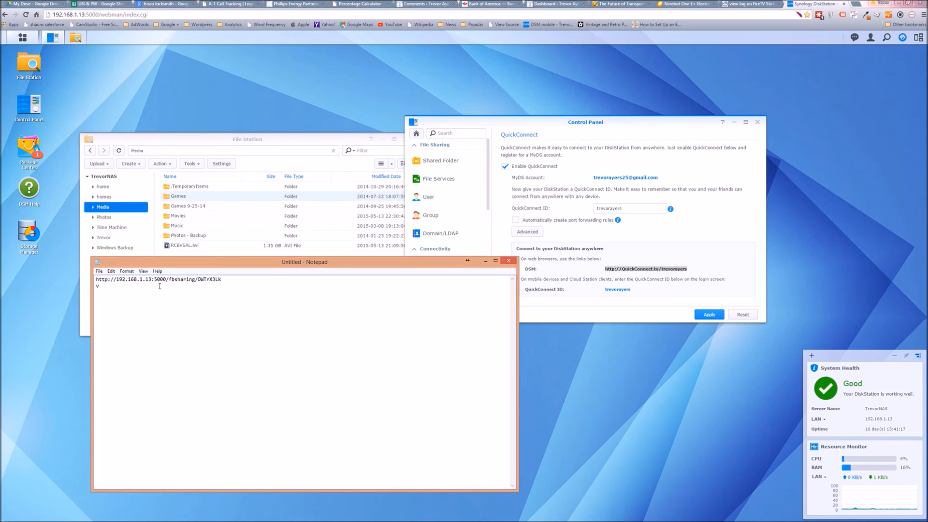
pyautogui.press('BackSpace')
pyautogui.hotkey('ctrl', 'v')
pyautogui.click(233, 281)
pyautogui.press('Return')
pyautogui.moveTo(196, 292); pyautogui.dragTo(109, 297)
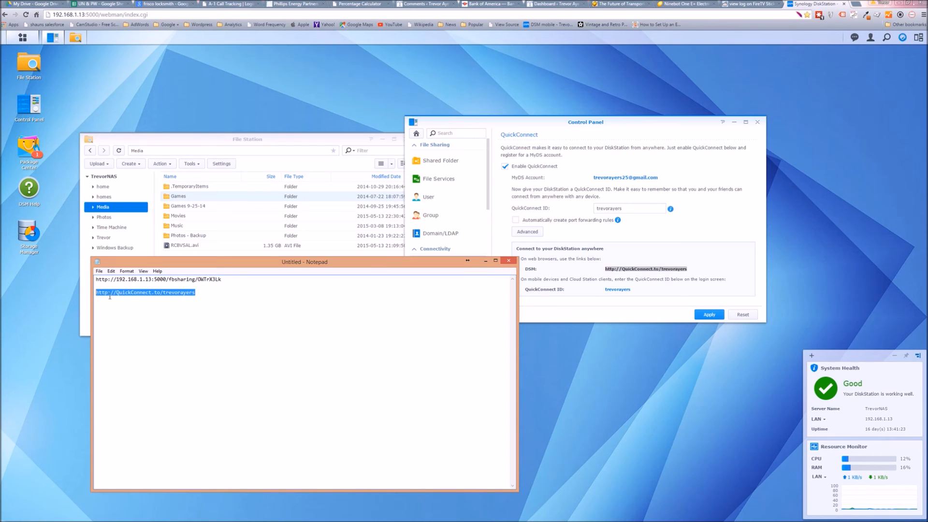
pyautogui.write('c')
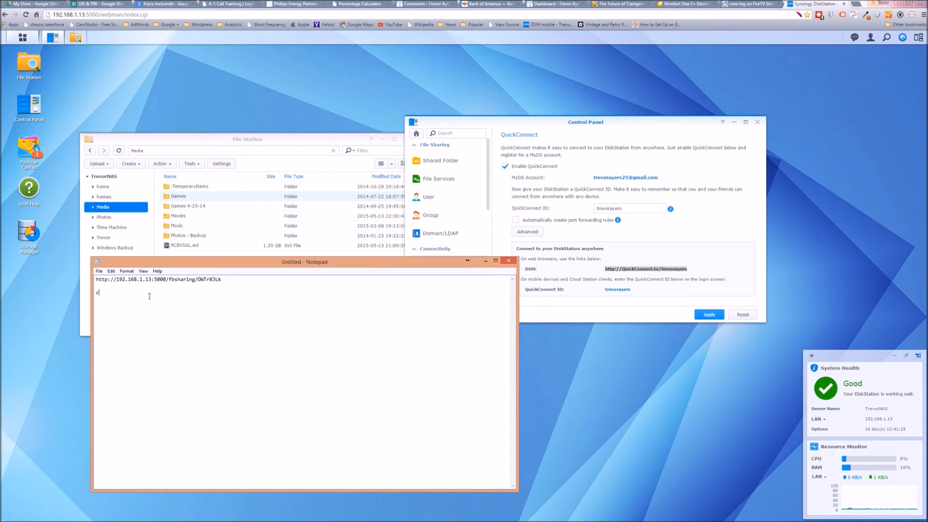
pyautogui.hotkey('ctrl', 'z')
pyautogui.hotkey('ctrl', 'c')
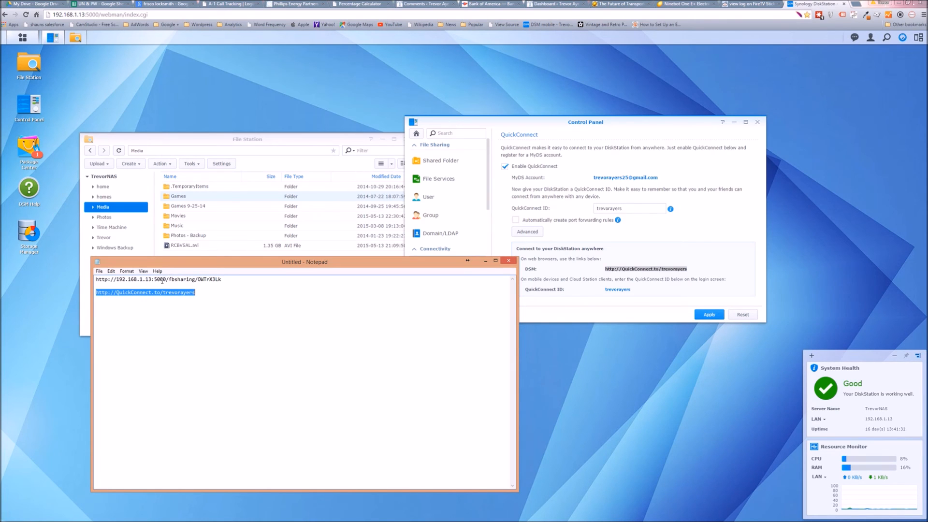
pyautogui.moveTo(167, 280); pyautogui.dragTo(87, 277)
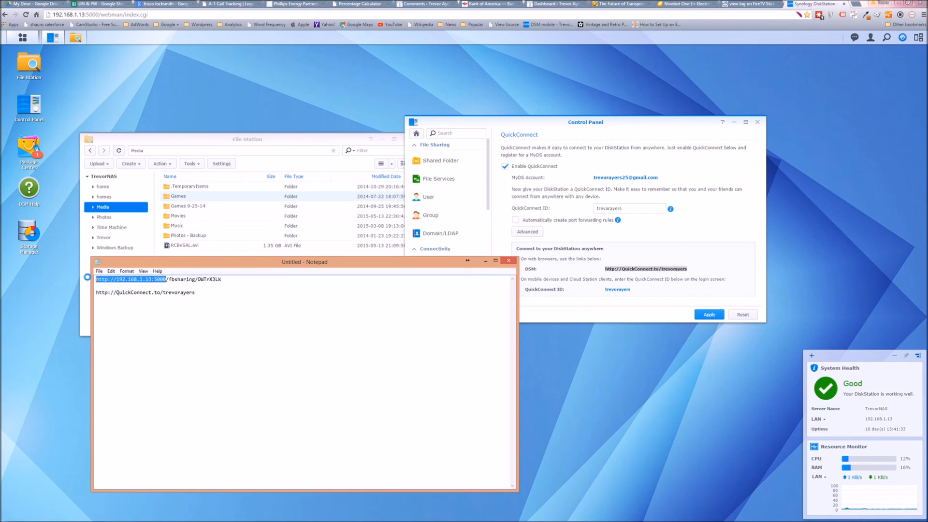
pyautogui.hotkey('ctrl', 'v')
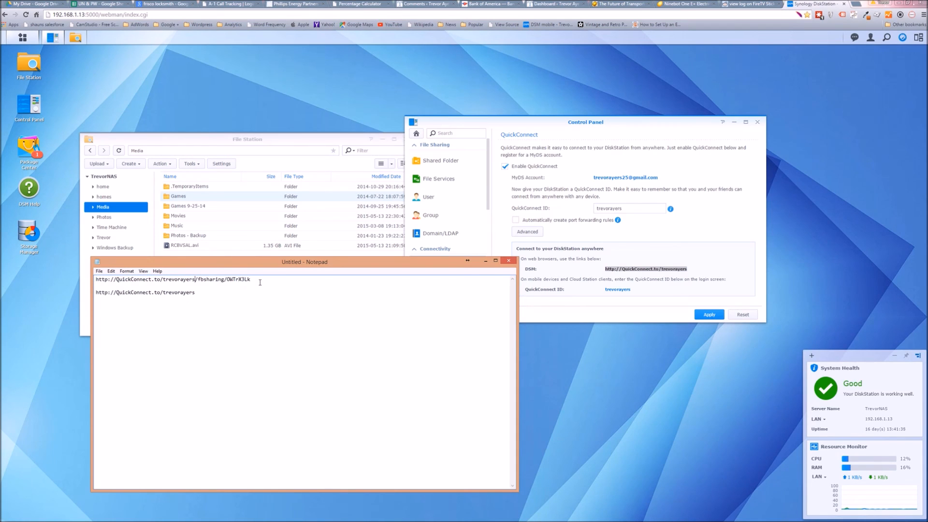
# Copy the complete QuickConnect sharing link from Notepad and open it in a new browser tab.
pyautogui.moveTo(250, 279); pyautogui.dragTo(55, 281)
pyautogui.hotkey('ctrl', 'c')
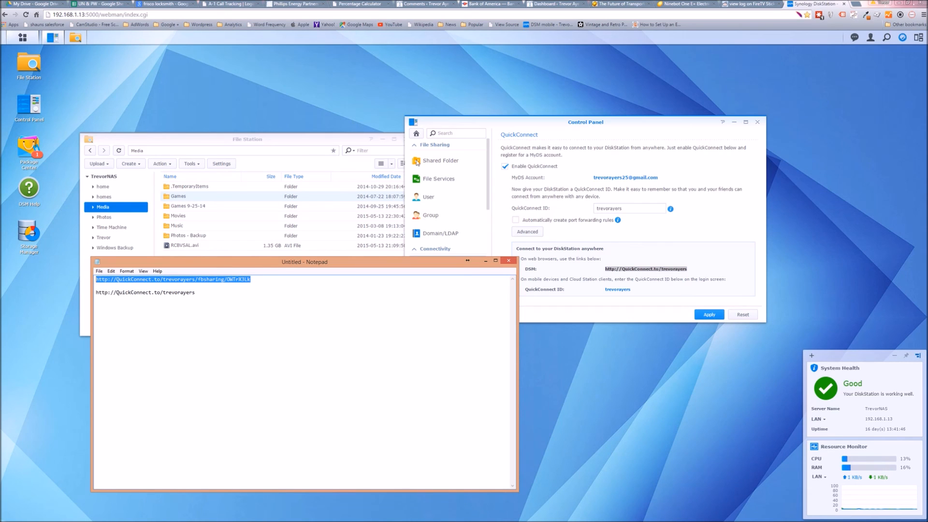
pyautogui.click(858, 4)
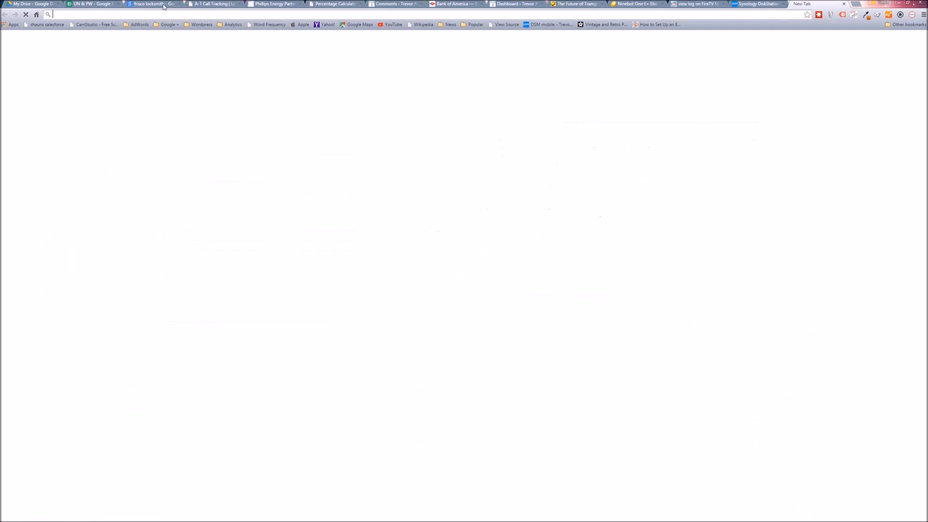
pyautogui.hotkey('ctrl', 'v')
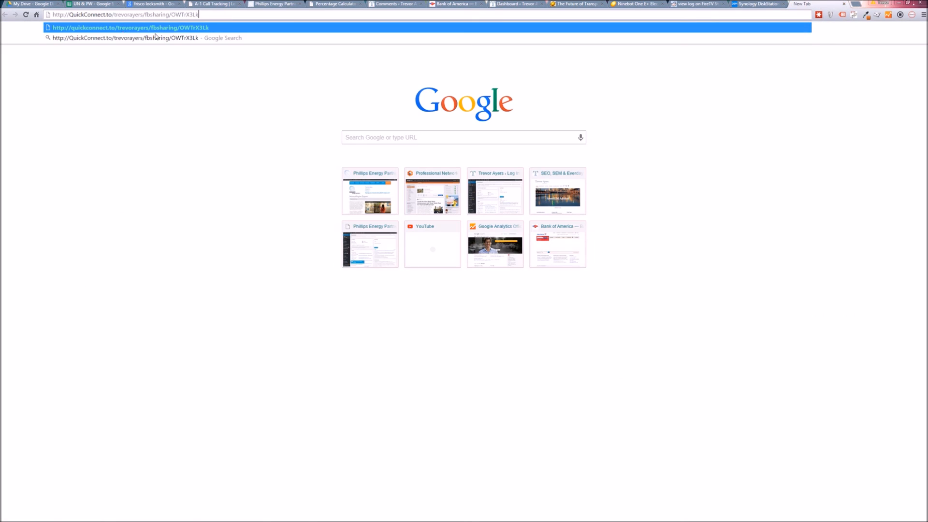
pyautogui.press('Return')
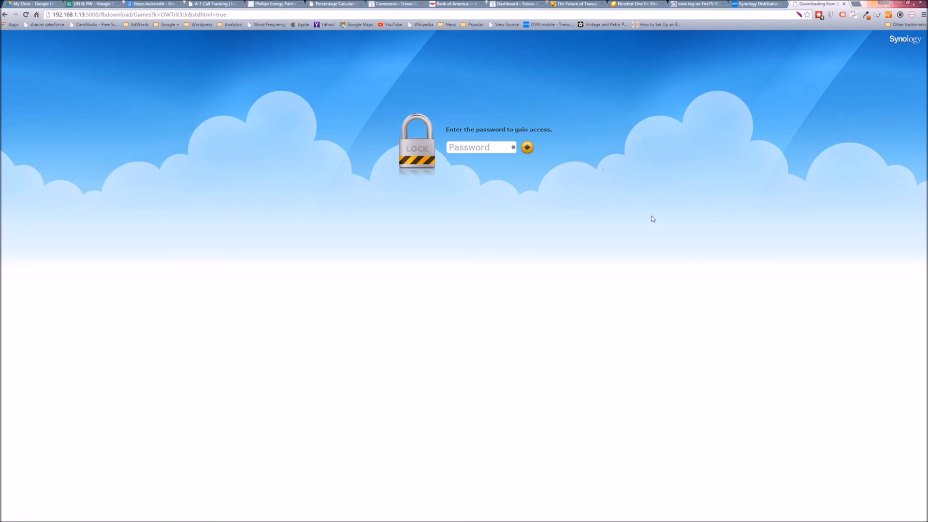
# Enter the sharing password on the access page of the shared Games folder.
pyautogui.write('••••••••')
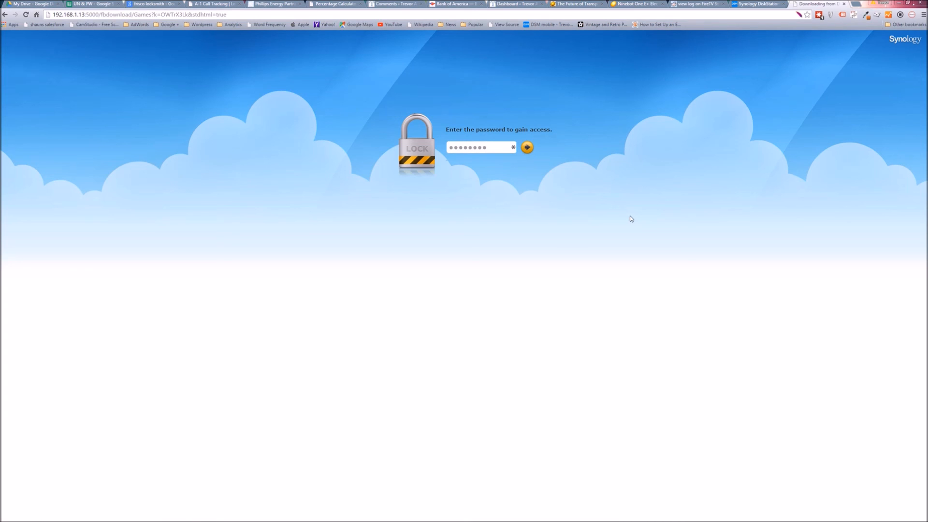